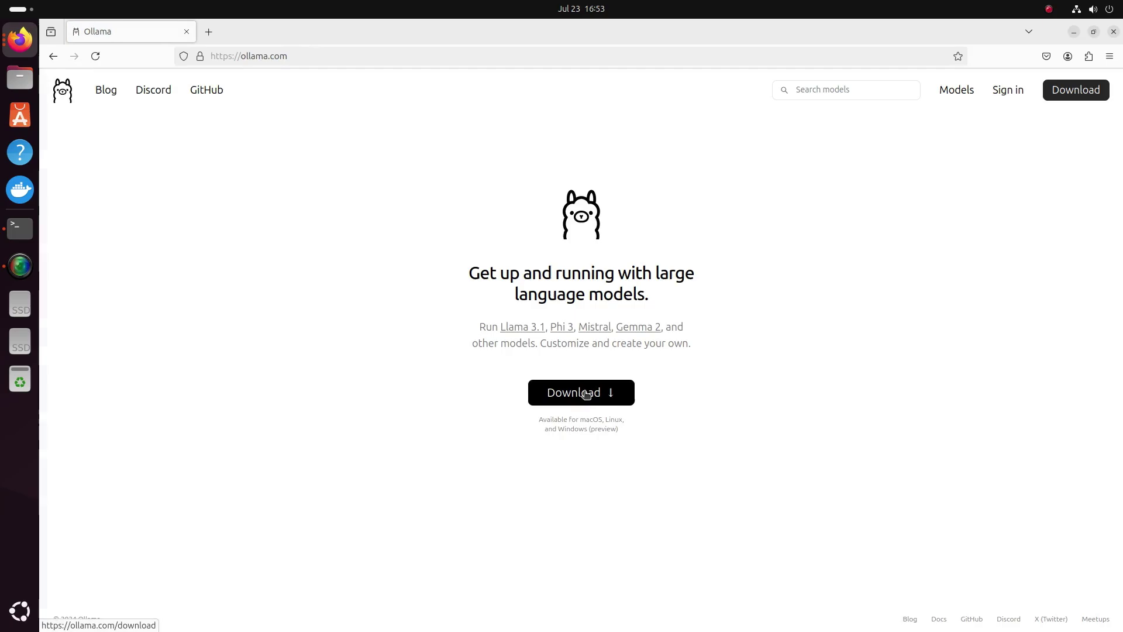
Step: Copy the Linux curl install command from the Ollama download page and paste it into a new terminal
left_click(584, 393)
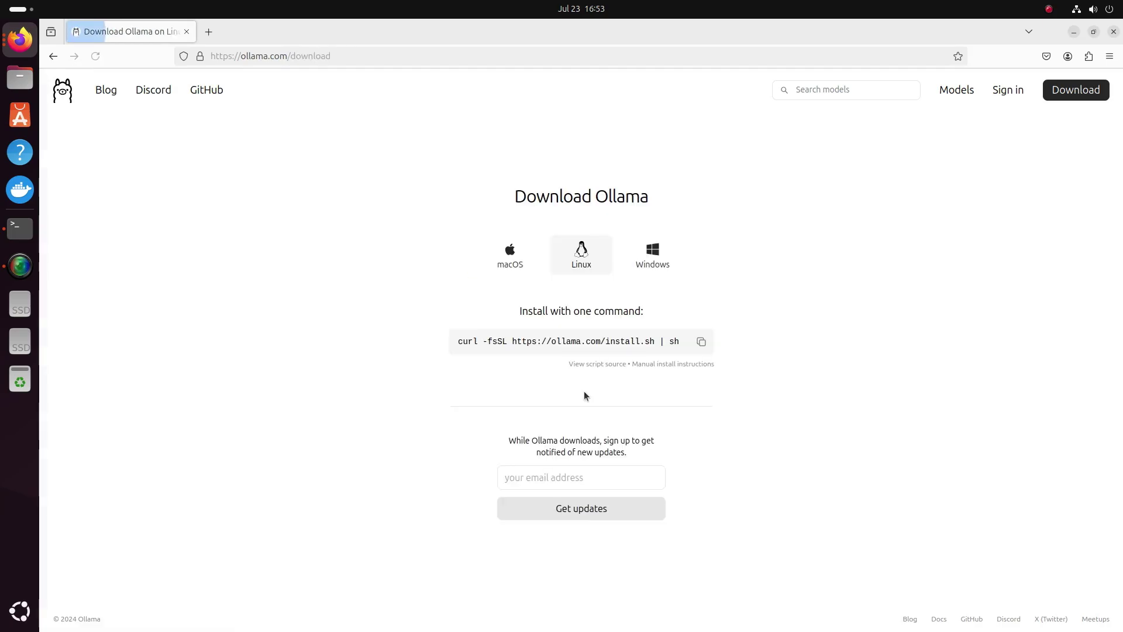
left_click(524, 256)
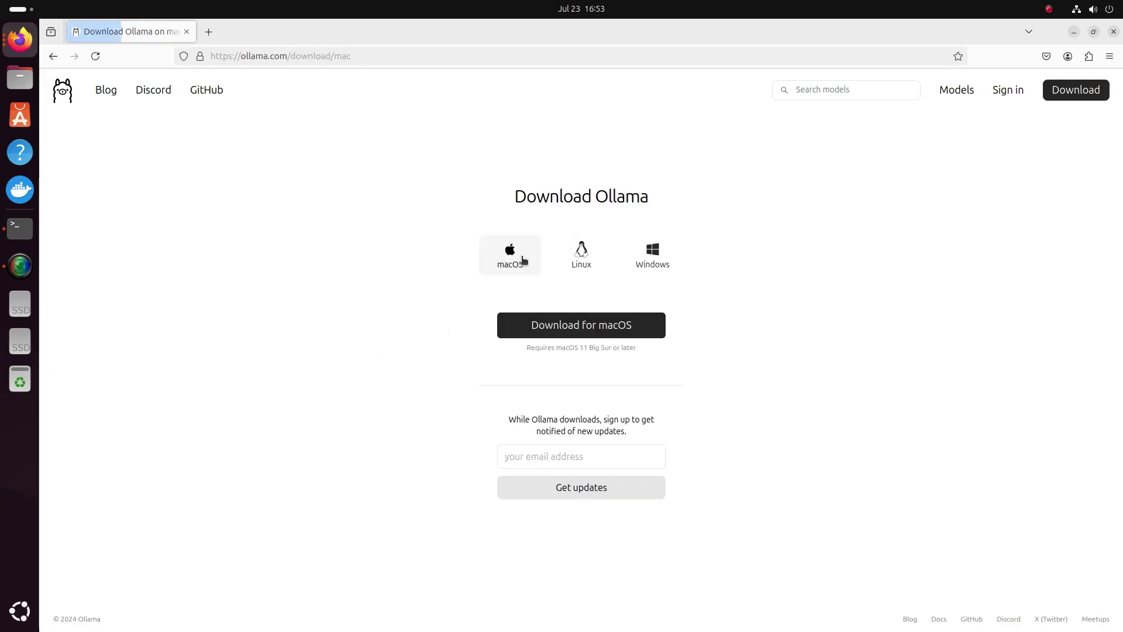
left_click(580, 255)
left_click(652, 257)
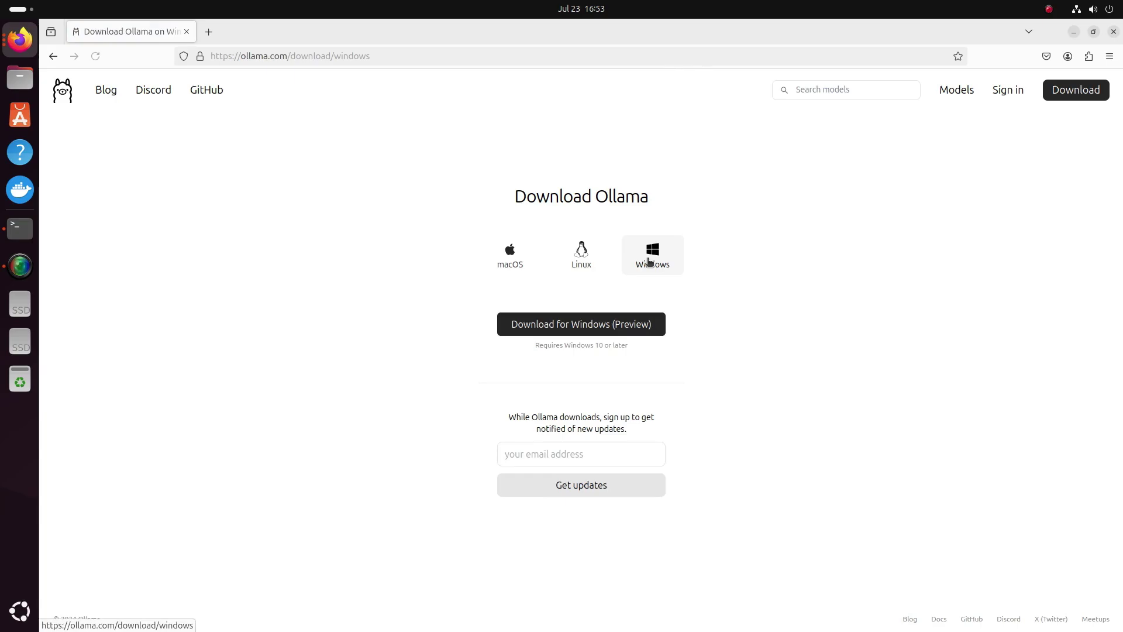
left_click(582, 254)
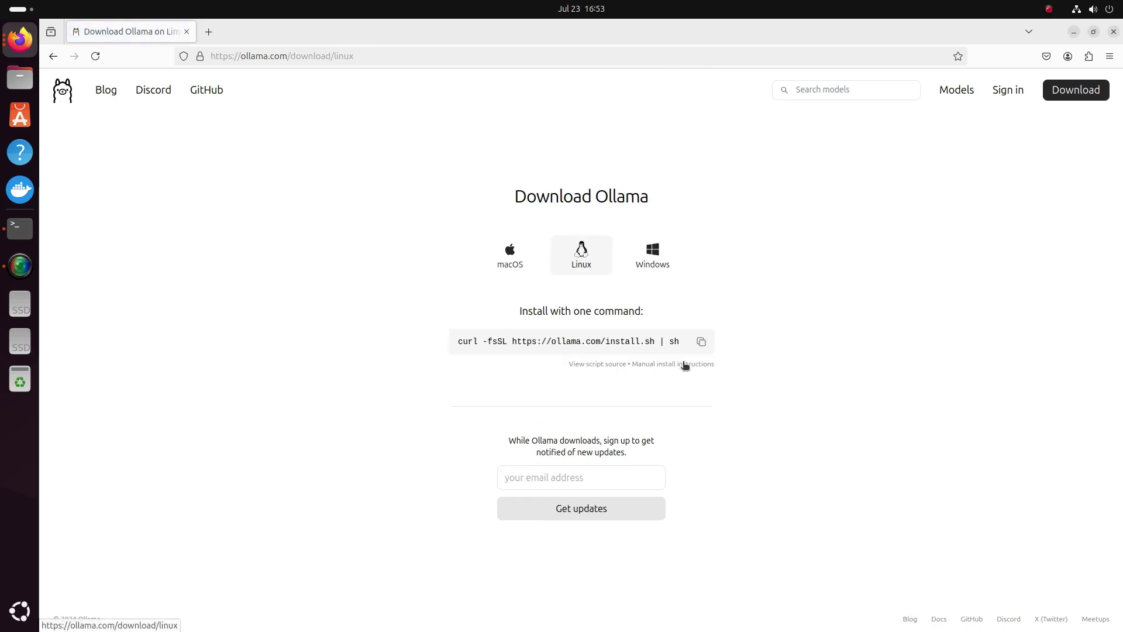
left_click(702, 342)
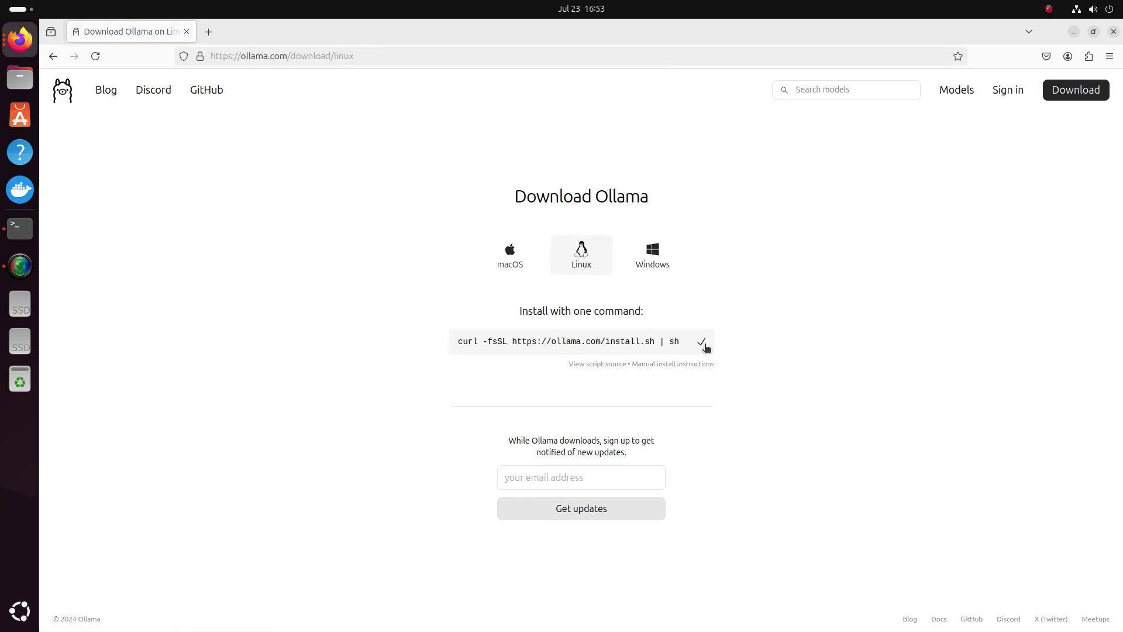
key("ctrl+alt+t")
key("ctrl+shift+v")
Step: Run the install script with the sudo password, confirm NVIDIA GPU detection, and minimize the terminal
key("Return")
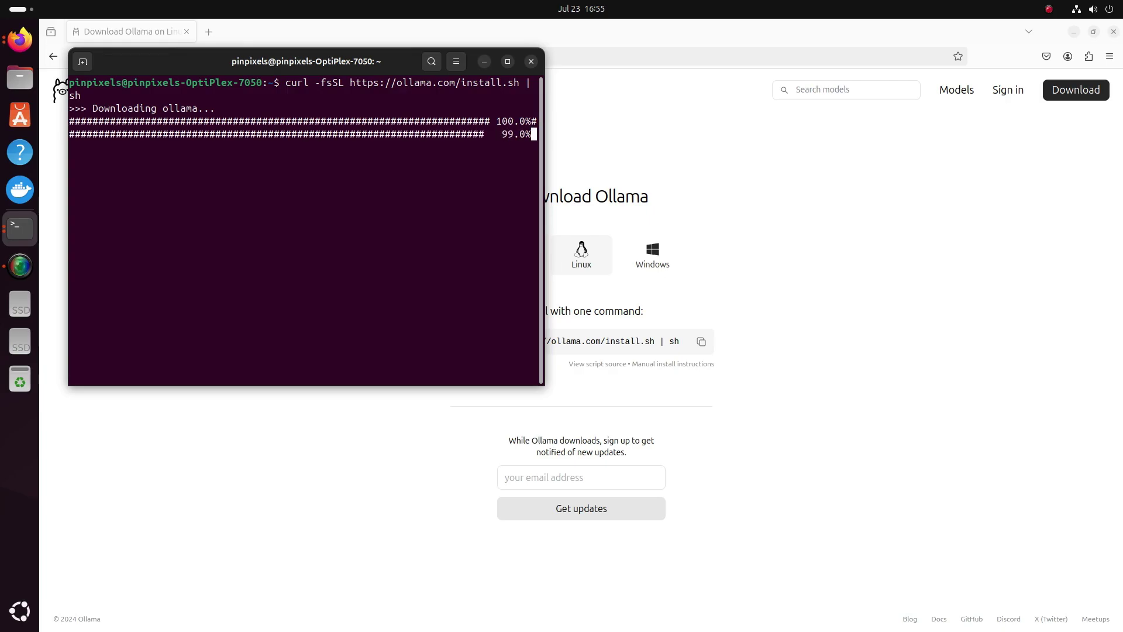
key("Return")
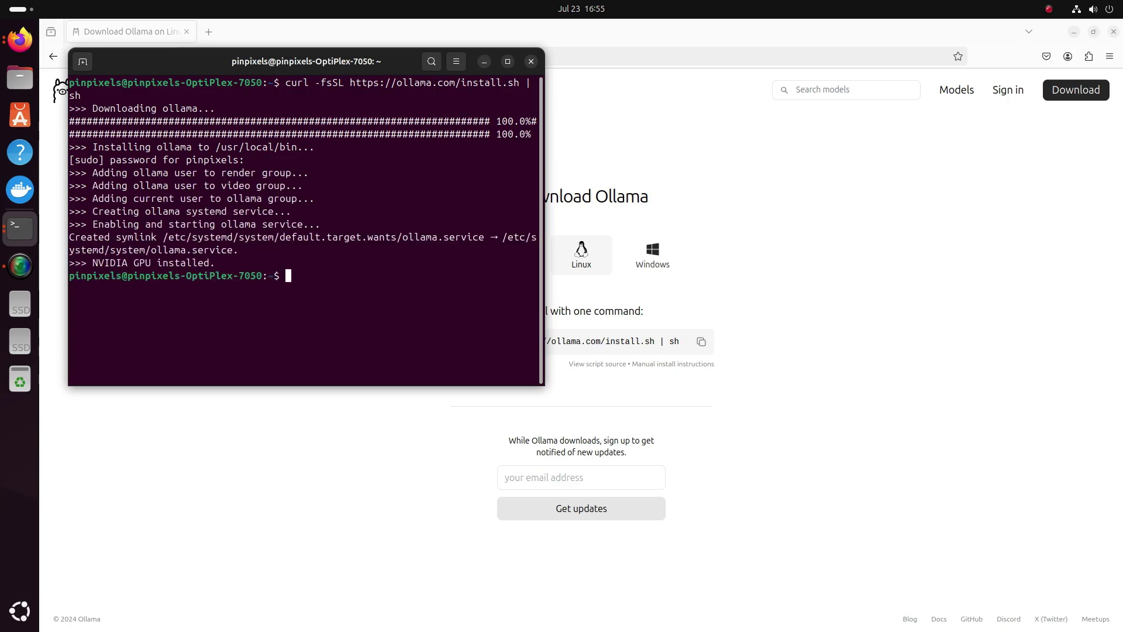
mouse_move(224, 279)
left_mouse_down()
mouse_move(191, 264)
mouse_move(69, 267)
left_mouse_up()
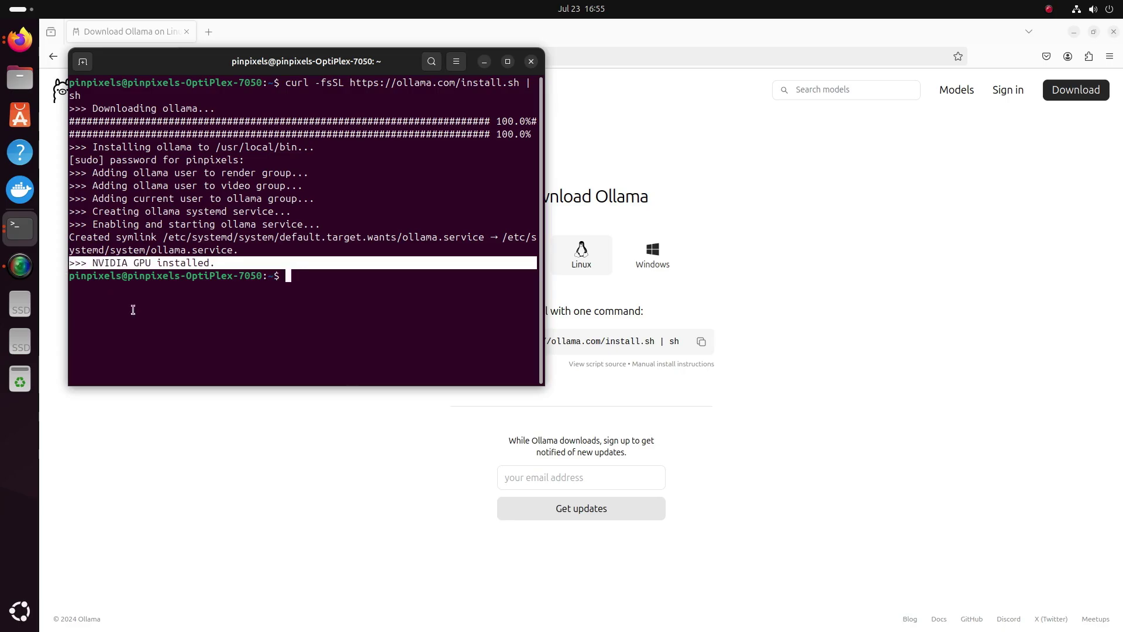
left_click(298, 275)
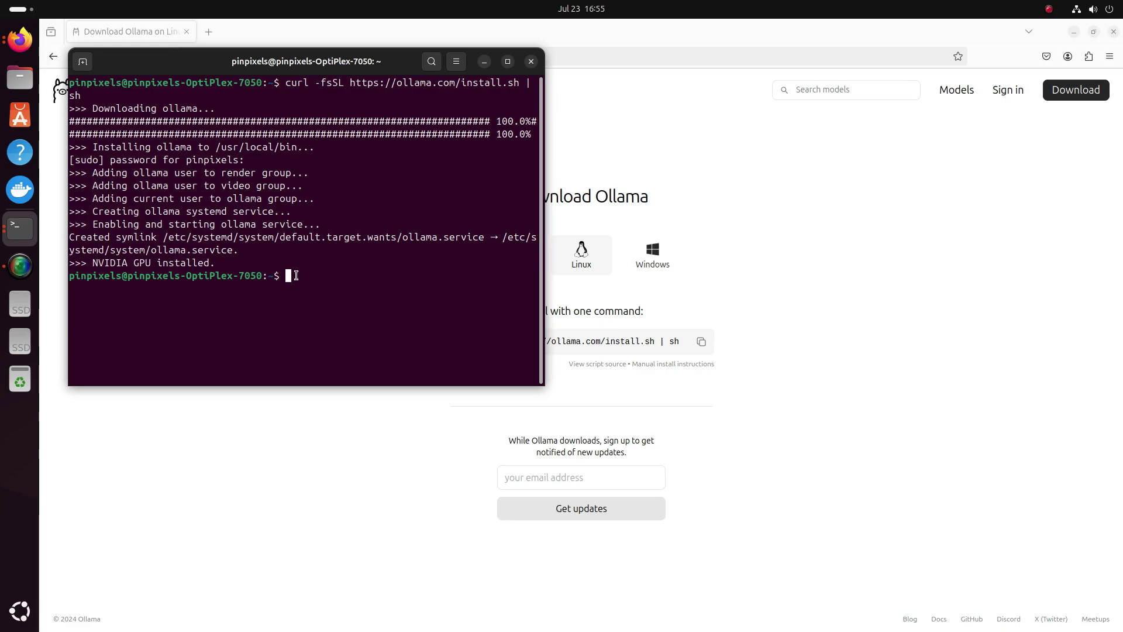
left_click(858, 188)
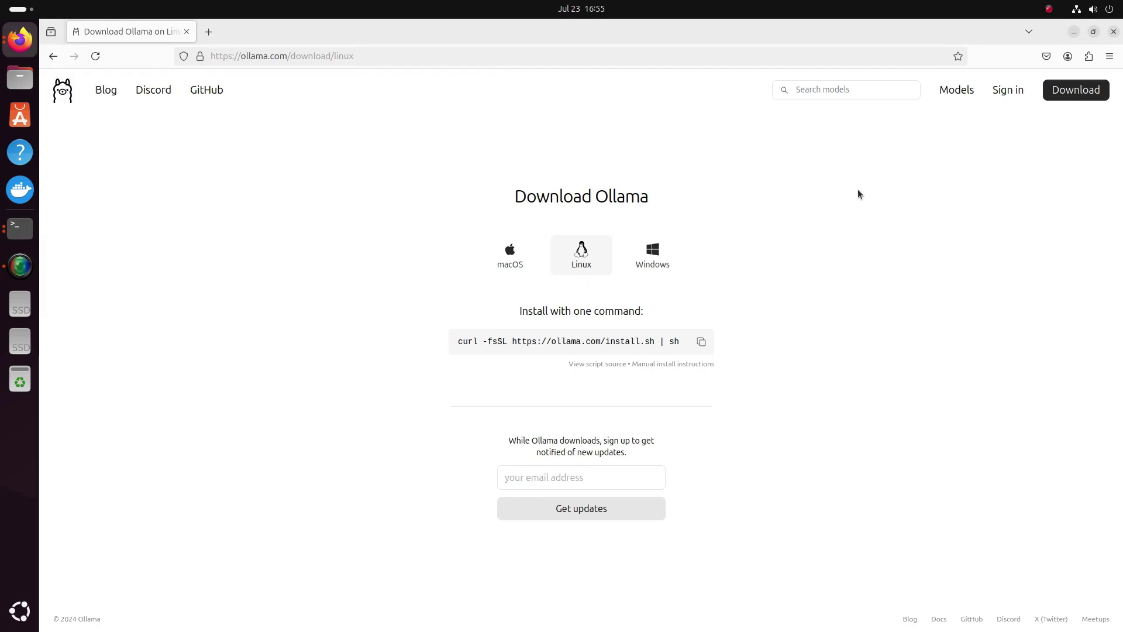
Step: Copy the phi3 3.8b run command from the Ollama model library and return to the terminal
left_click(957, 90)
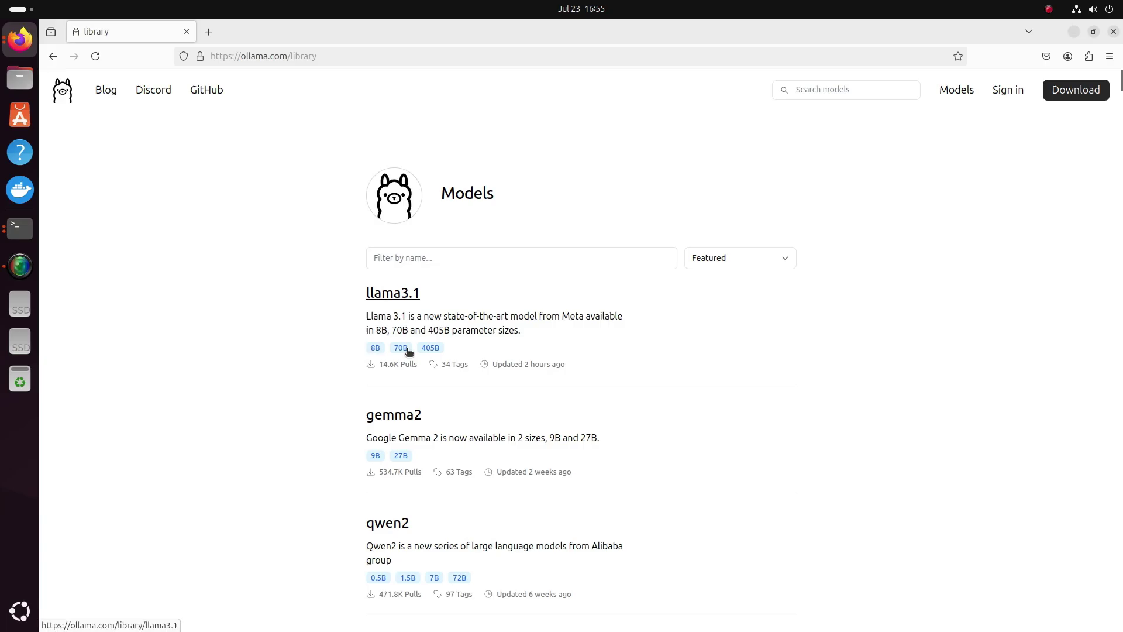
scroll(281, 369, "down", 5)
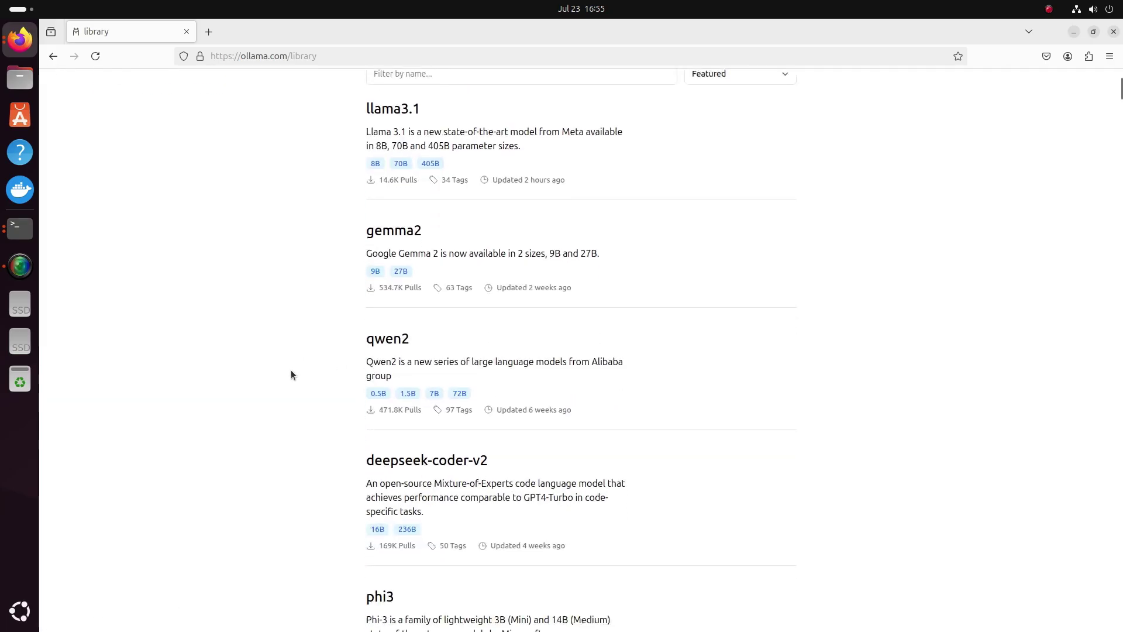
scroll(290, 378, "down", 5)
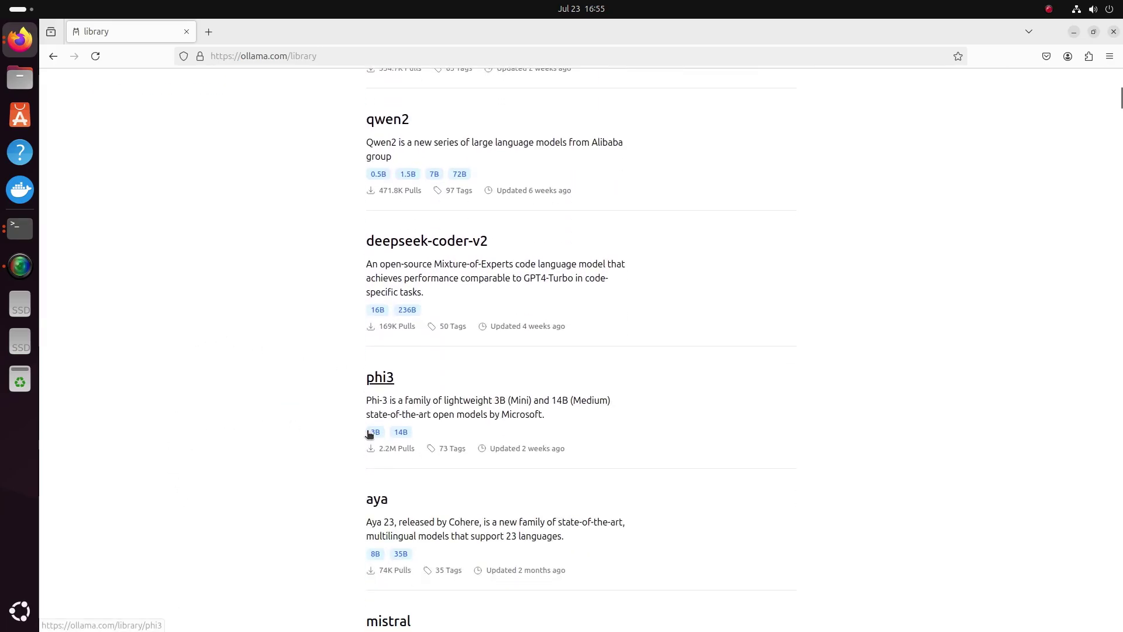
left_click(385, 381)
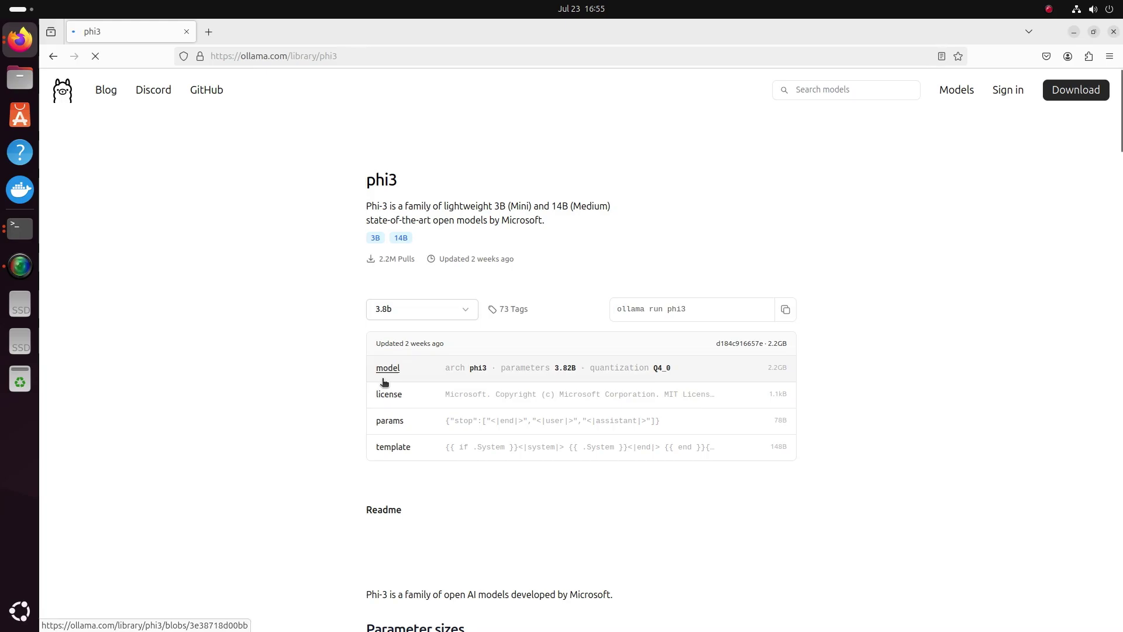
left_click(465, 309)
left_click(385, 379)
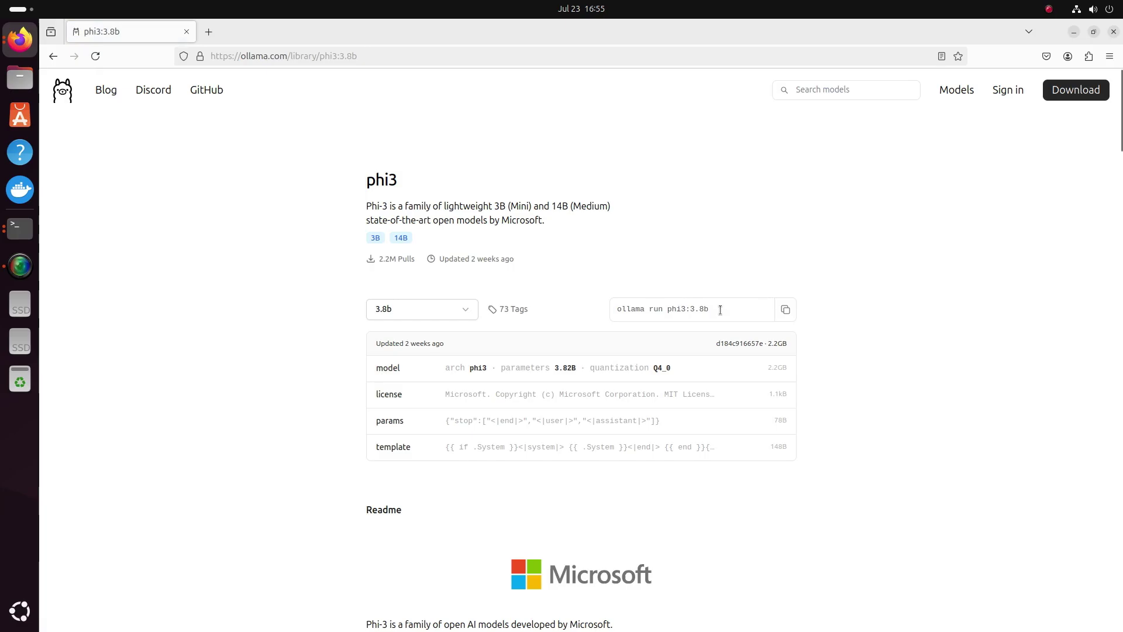
left_click(785, 310)
left_click(20, 228)
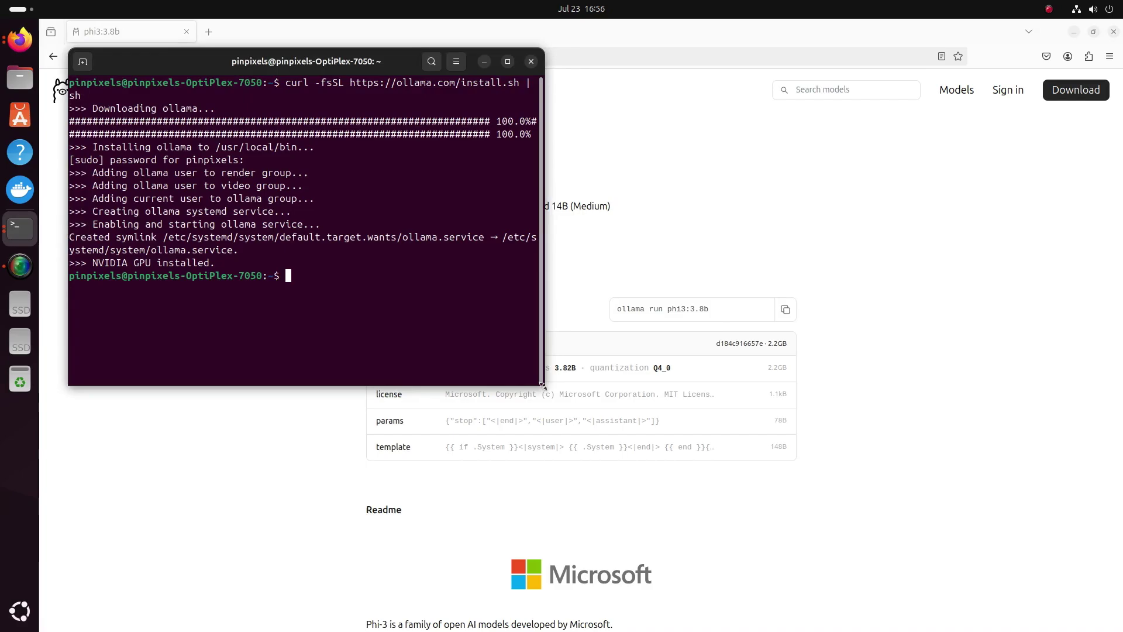
Step: In an enlarged terminal, run 'ollama run phi3:3.8b' and ask 'why are plants green?'
left_click_drag(532, 385, 743, 461)
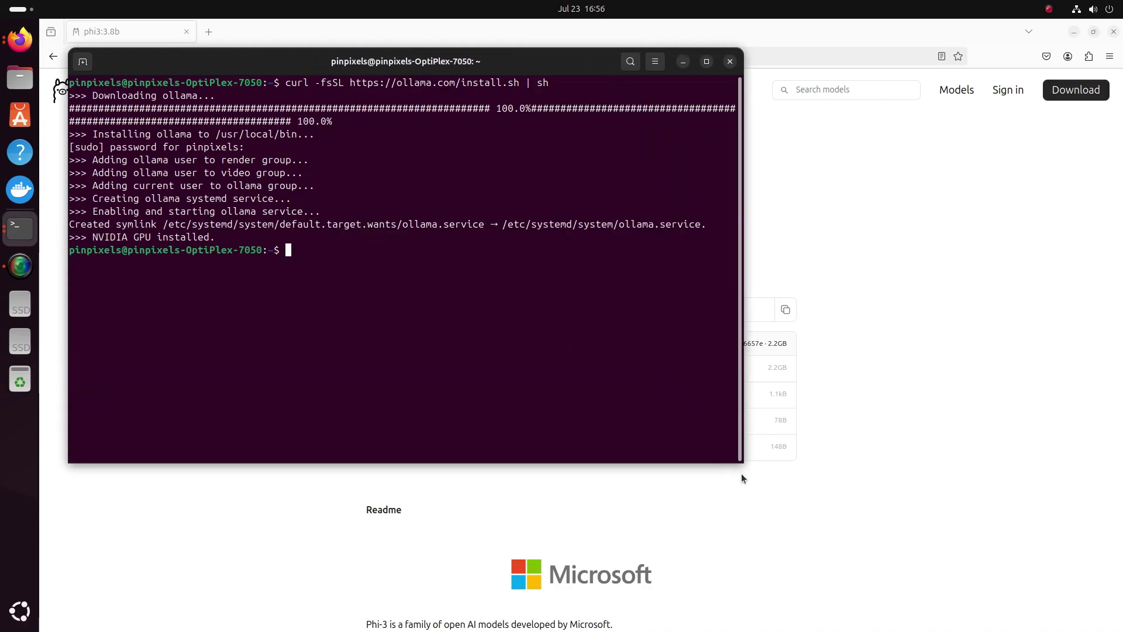
right_click(298, 252)
left_click(363, 295)
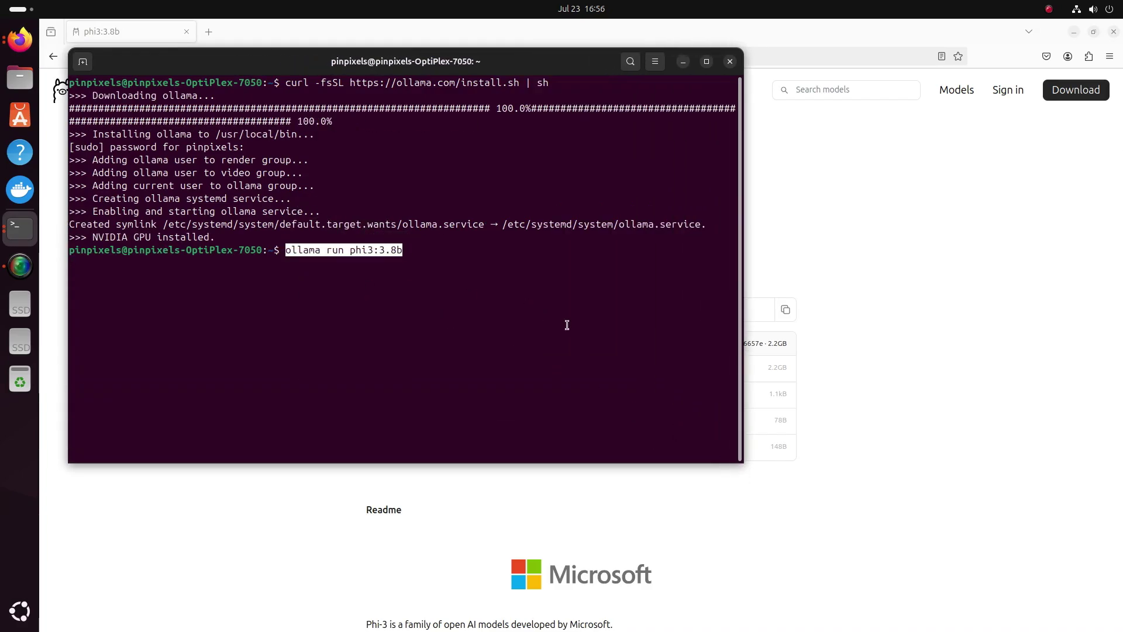
key("Return")
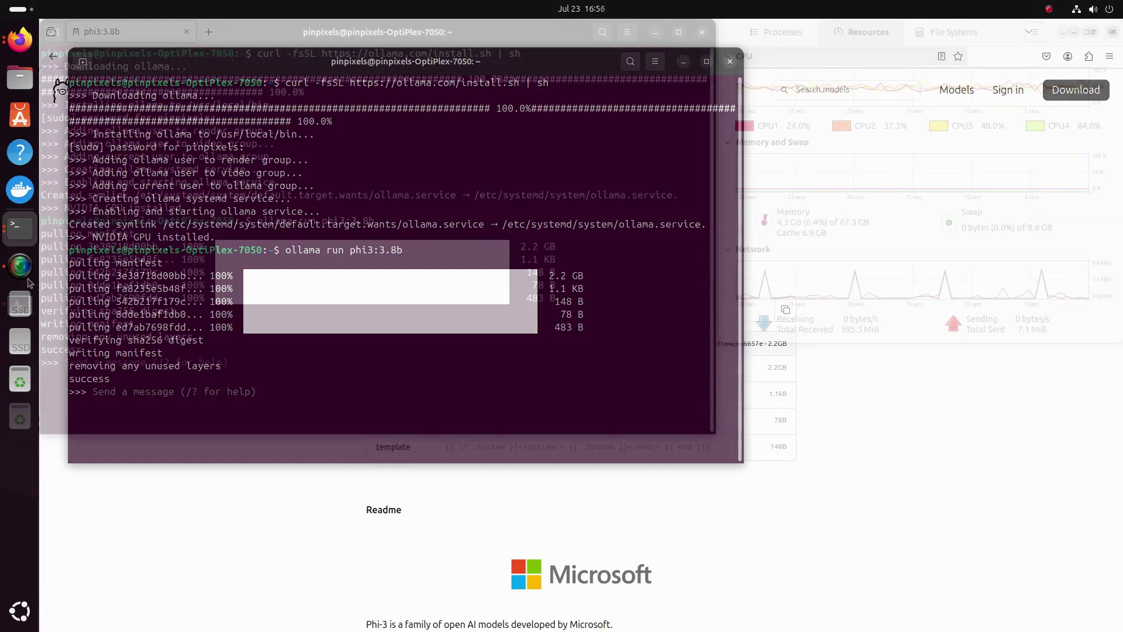
type("wh")
type("y are p")
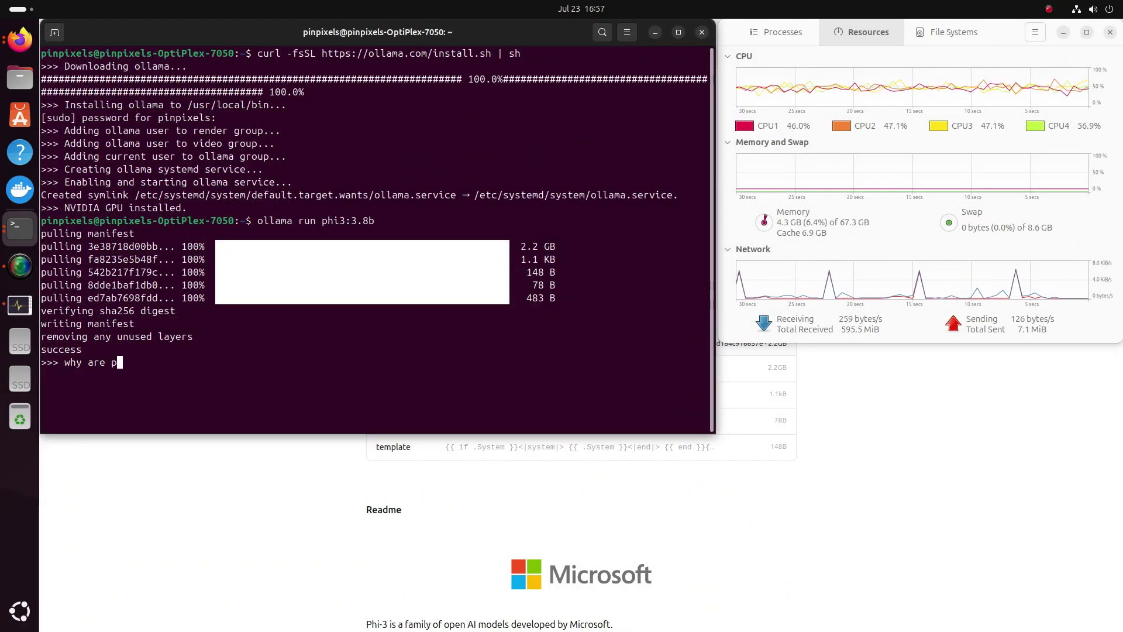
type("lants green")
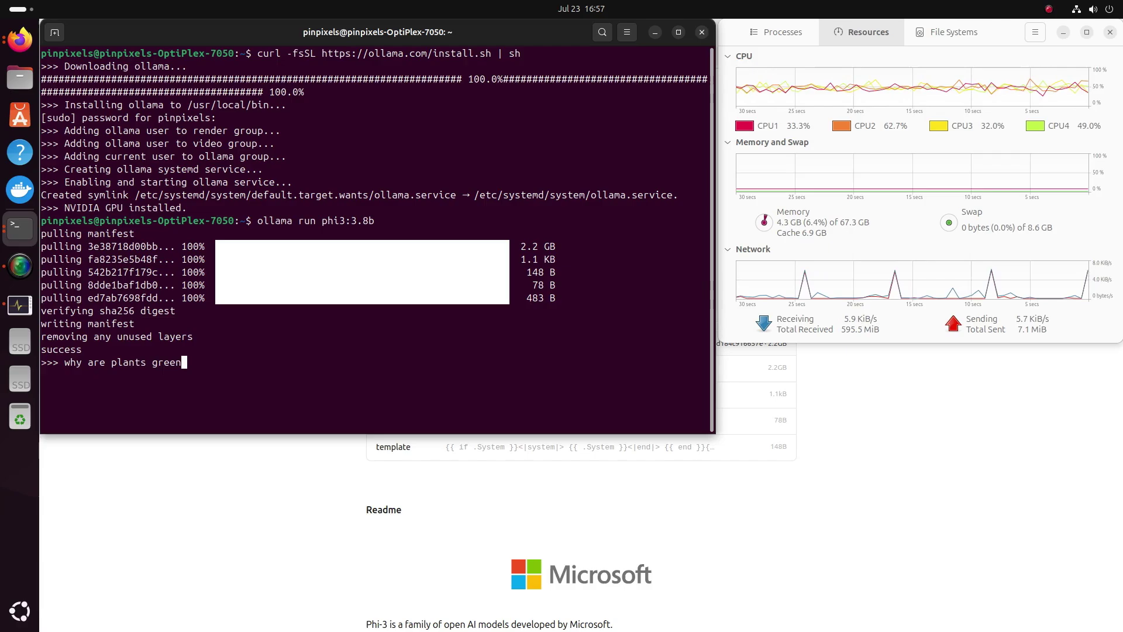
type("?")
key("Return")
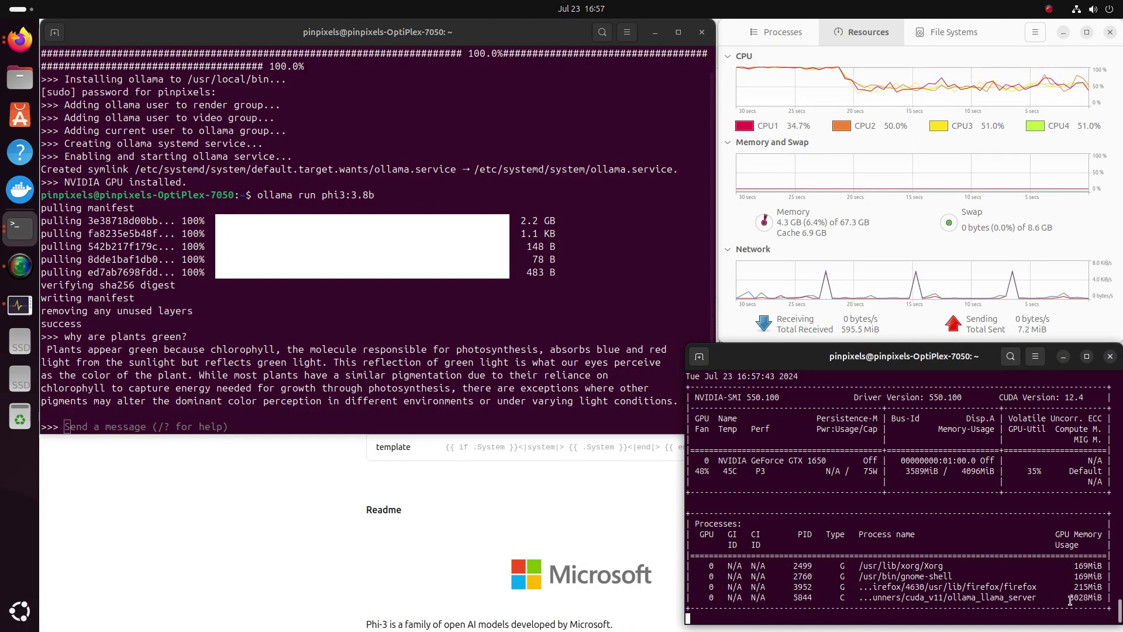
Step: Check the ollama server's GPU memory in nvidia-smi, then ask phi3 'how many stars in the universe?'
left_click_drag(1048, 598, 959, 606)
left_click(959, 606)
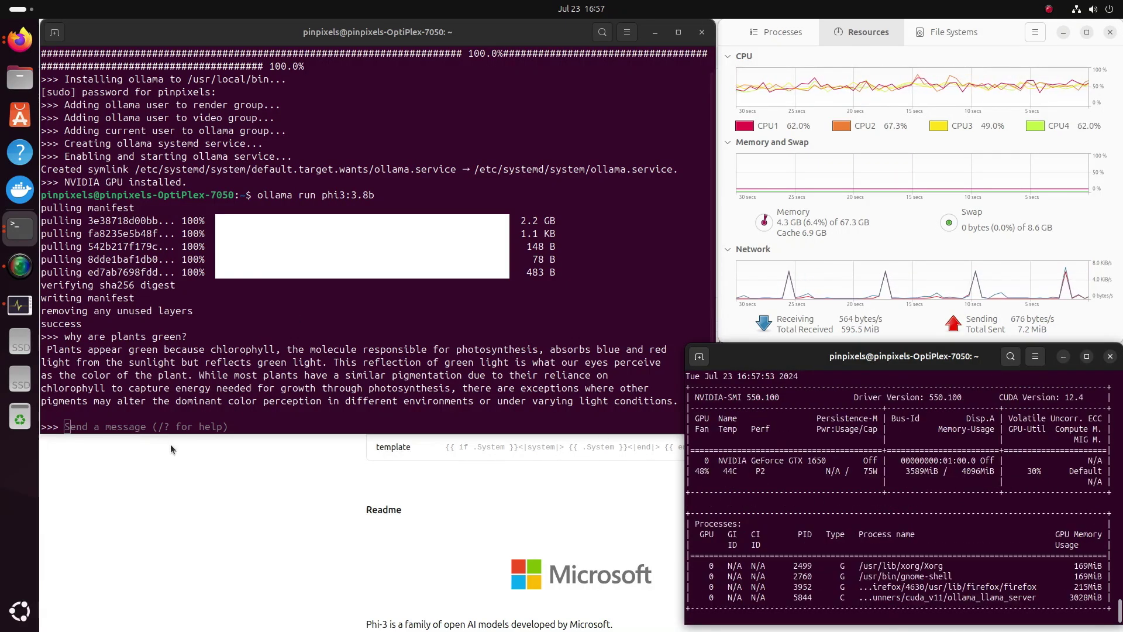
left_click(384, 426)
type("how many stars in the universe?")
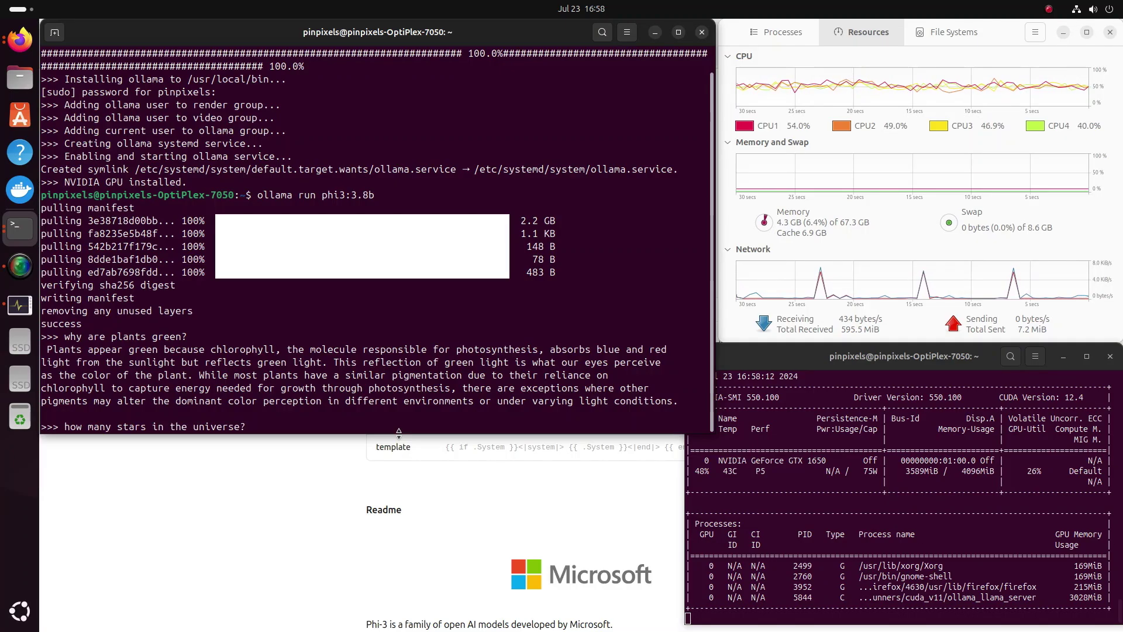
key("Return")
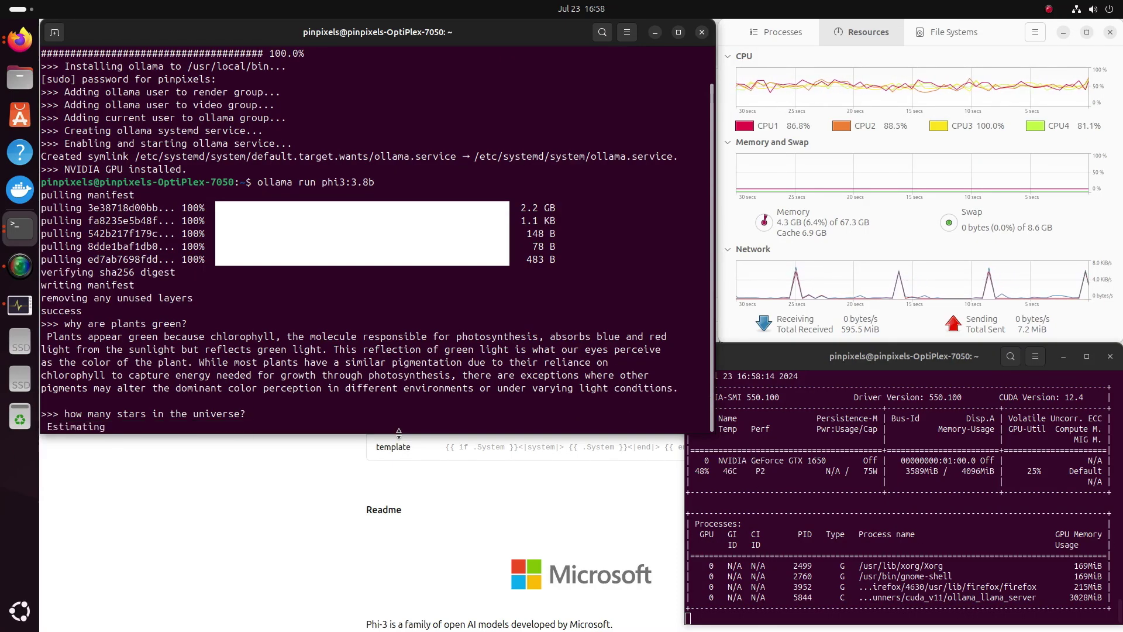